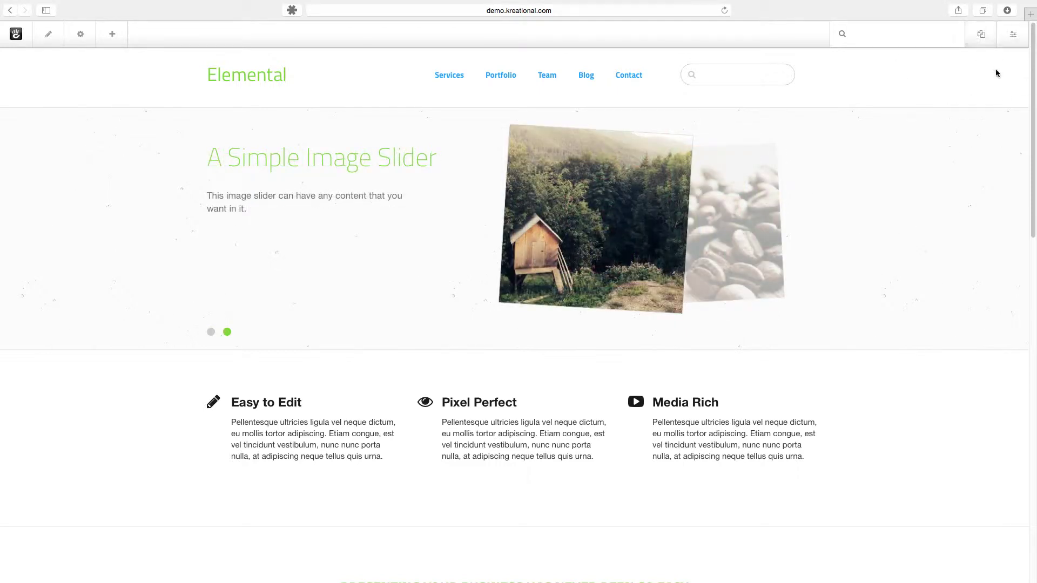
Open the full sitemap from the dashboard, expand Home and show the options available for the Services page.
left_click(981, 36)
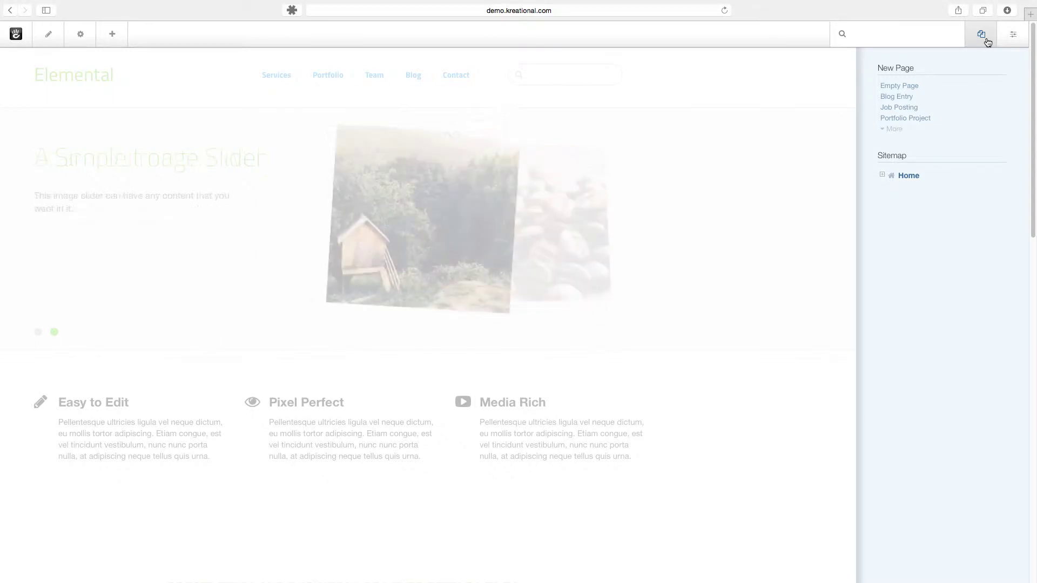
left_click(986, 40)
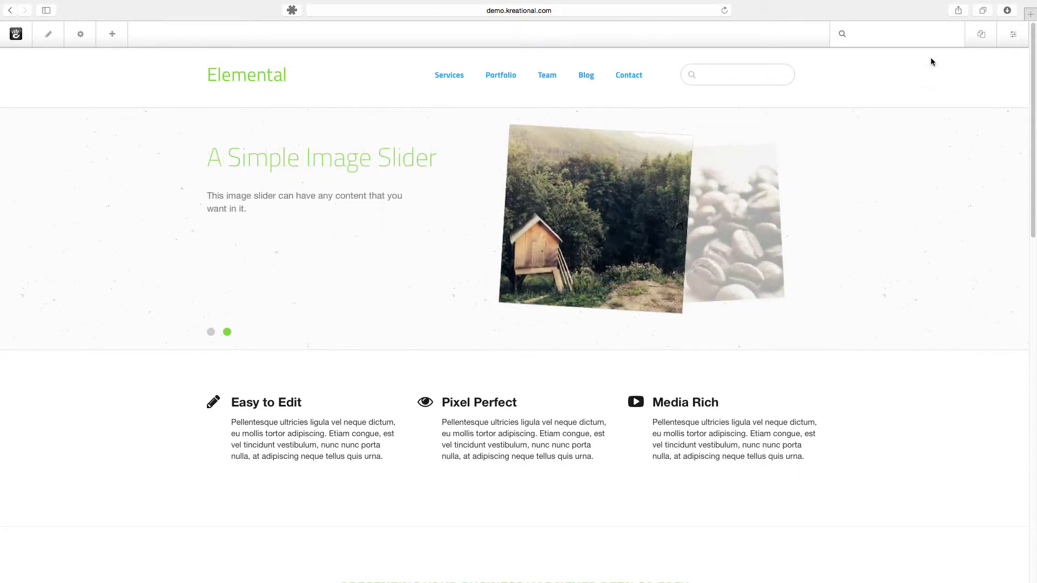
left_click(1021, 37)
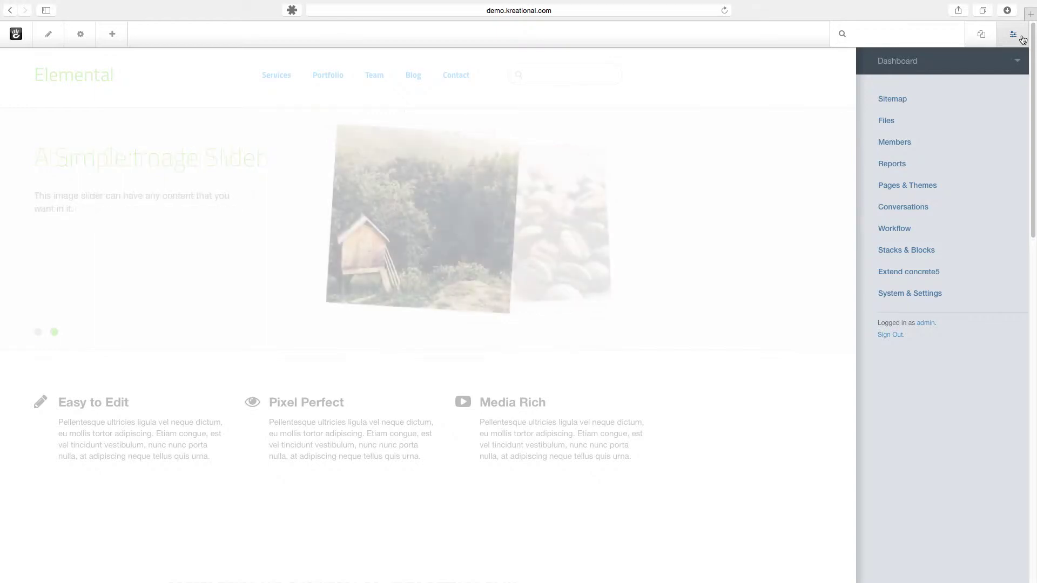
left_click(905, 99)
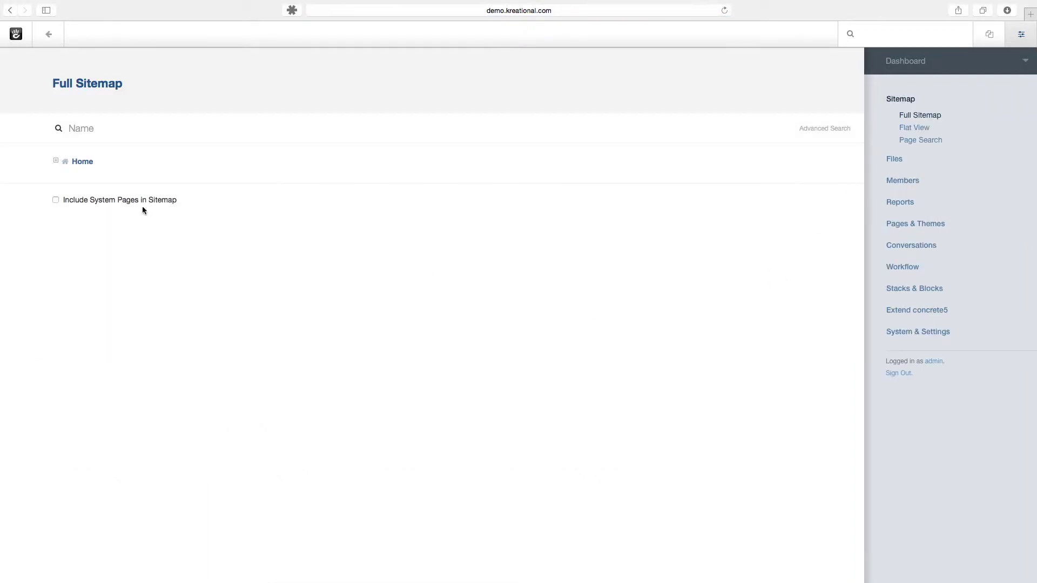
left_click(56, 161)
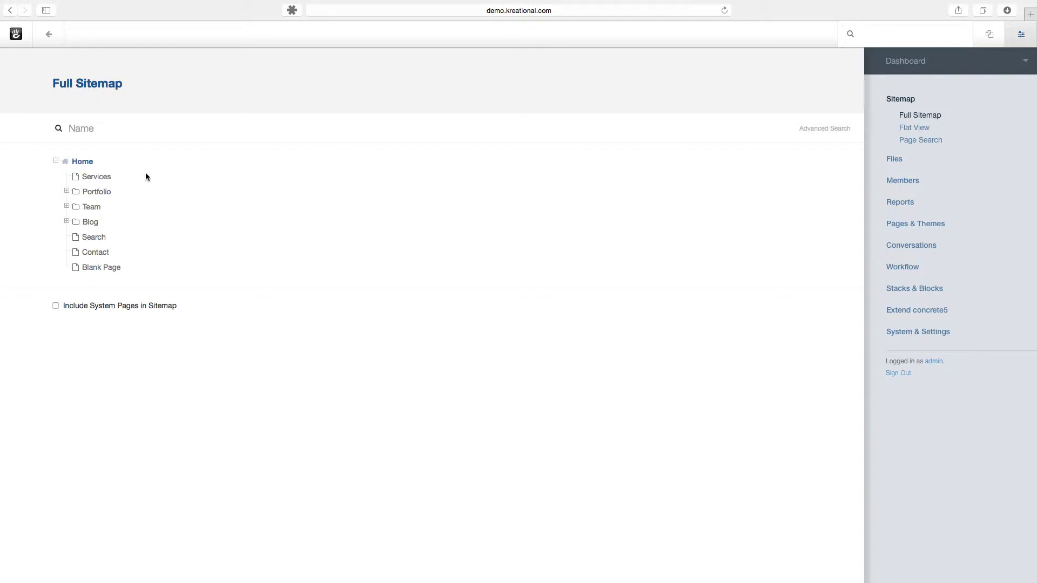
left_click(105, 176)
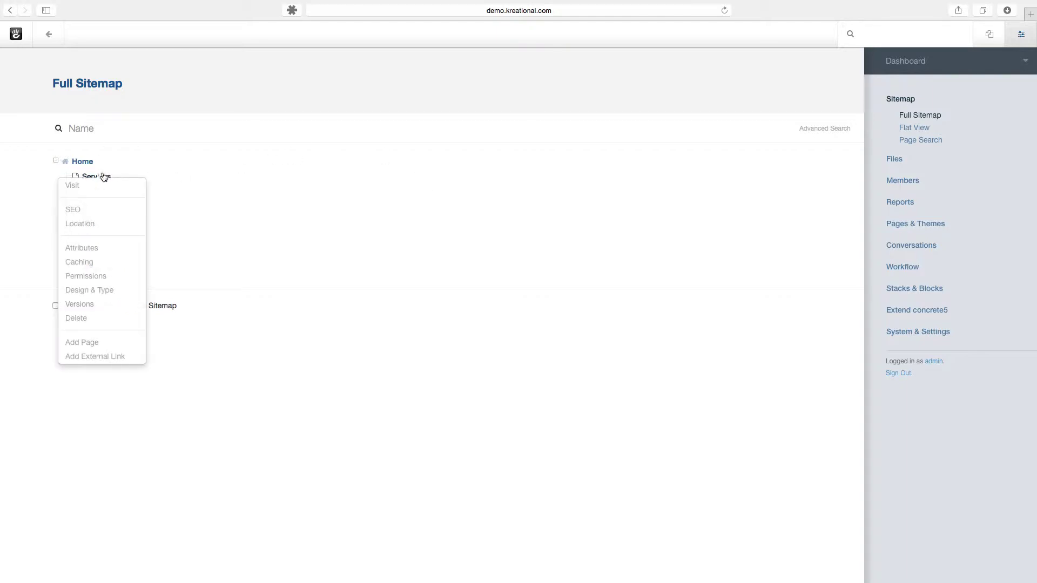
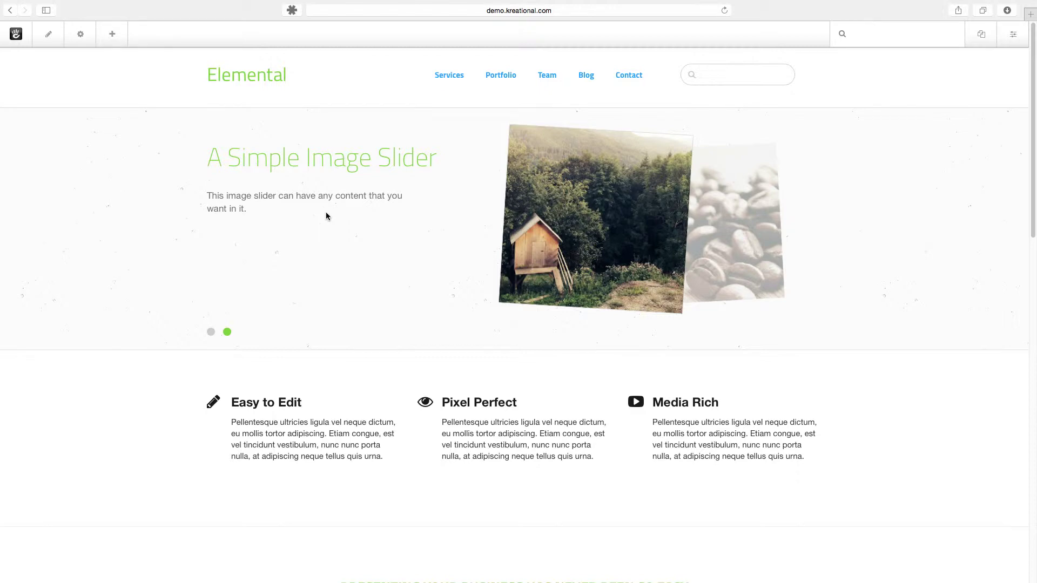
Switch the home page to edit mode and look over its content blocks down to the footer.
left_click(53, 39)
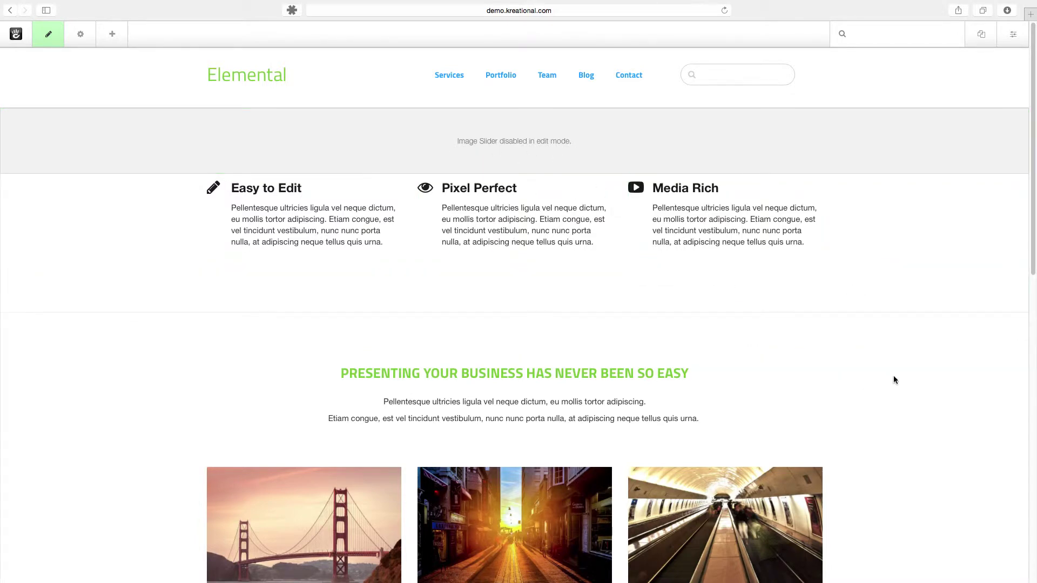
scroll(893, 380, "down", 5)
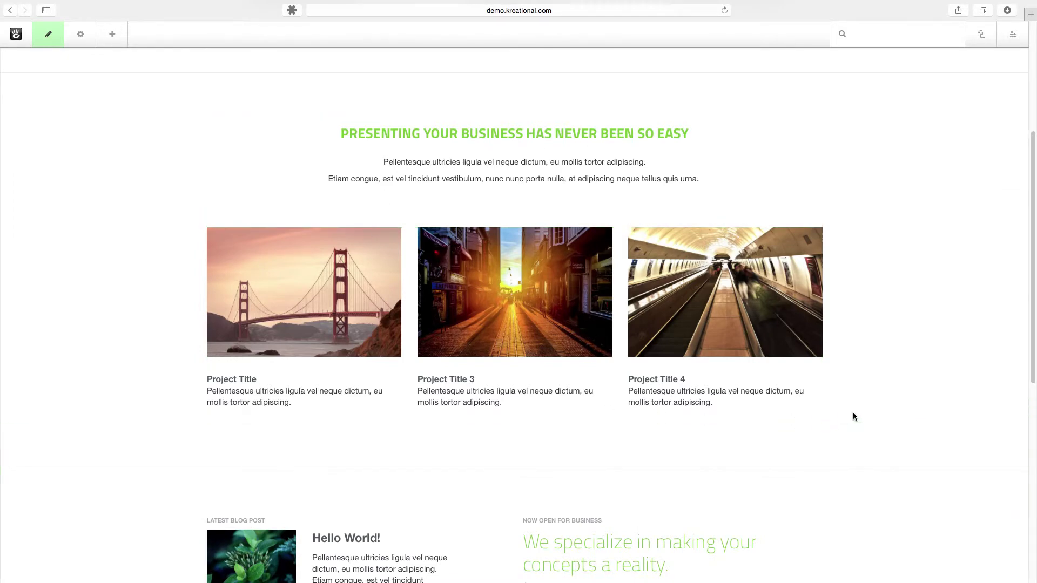
scroll(855, 414, "down", 6)
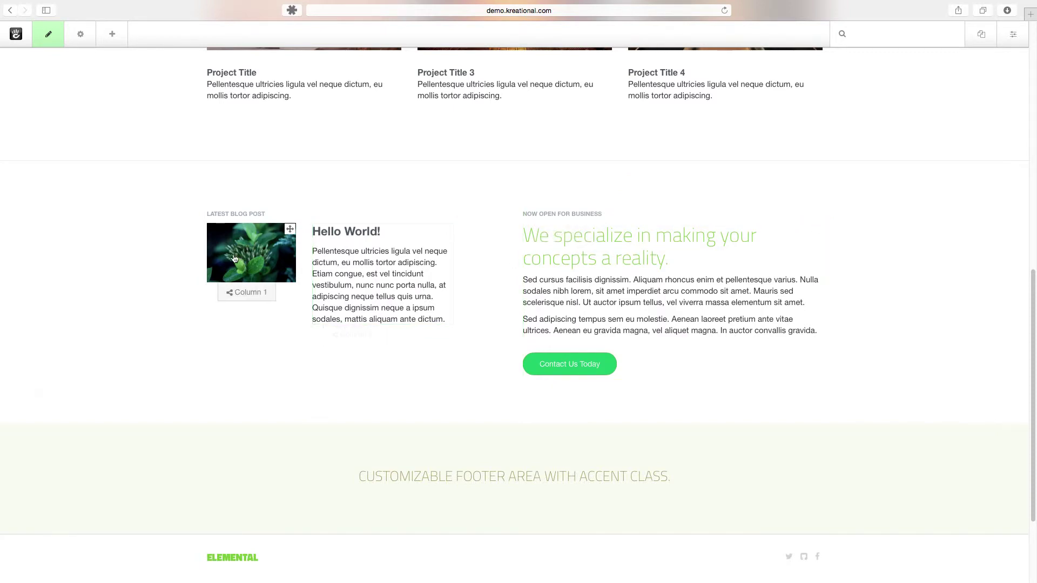
scroll(898, 356, "up", 8)
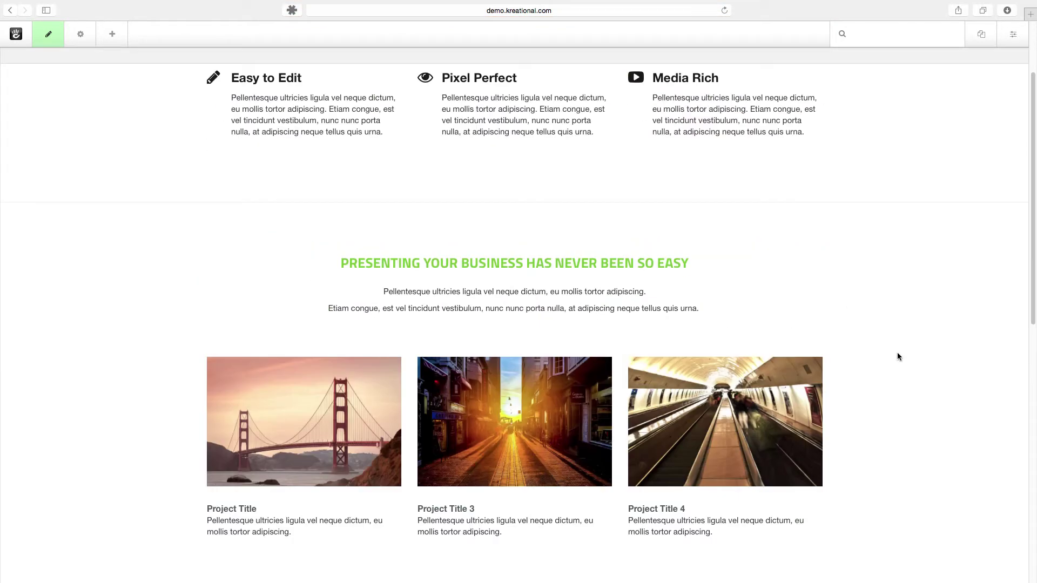
scroll(896, 352, "up", 2)
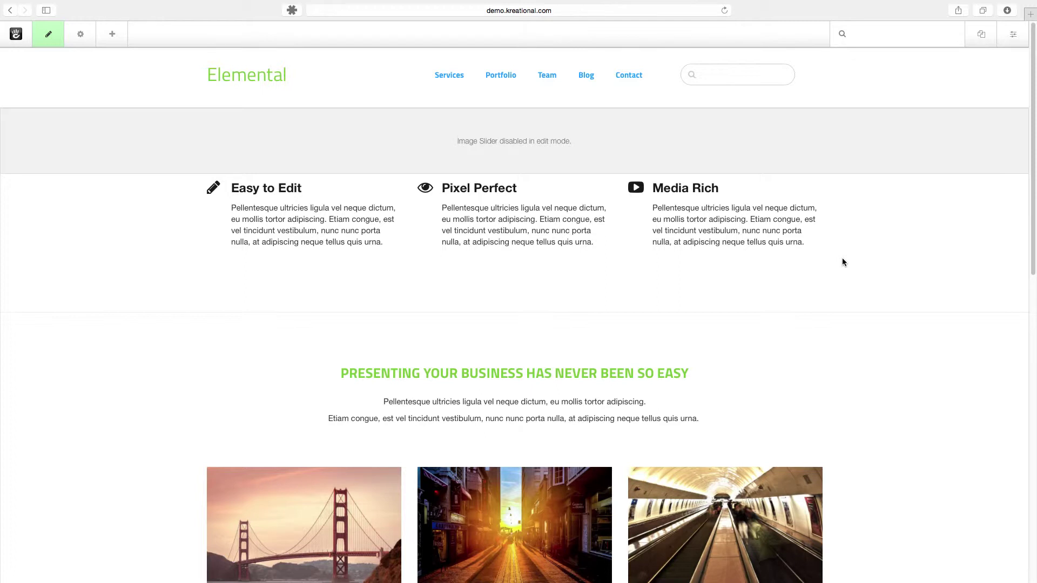
Open the Easy to Edit feature block for editing and review its icon, text and link settings.
left_click(363, 224)
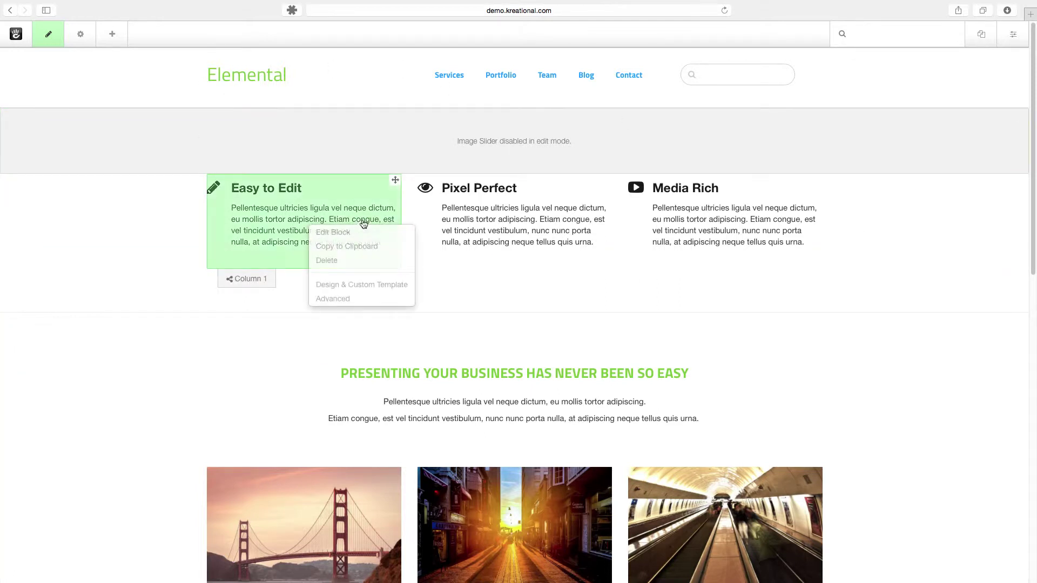
left_click(365, 232)
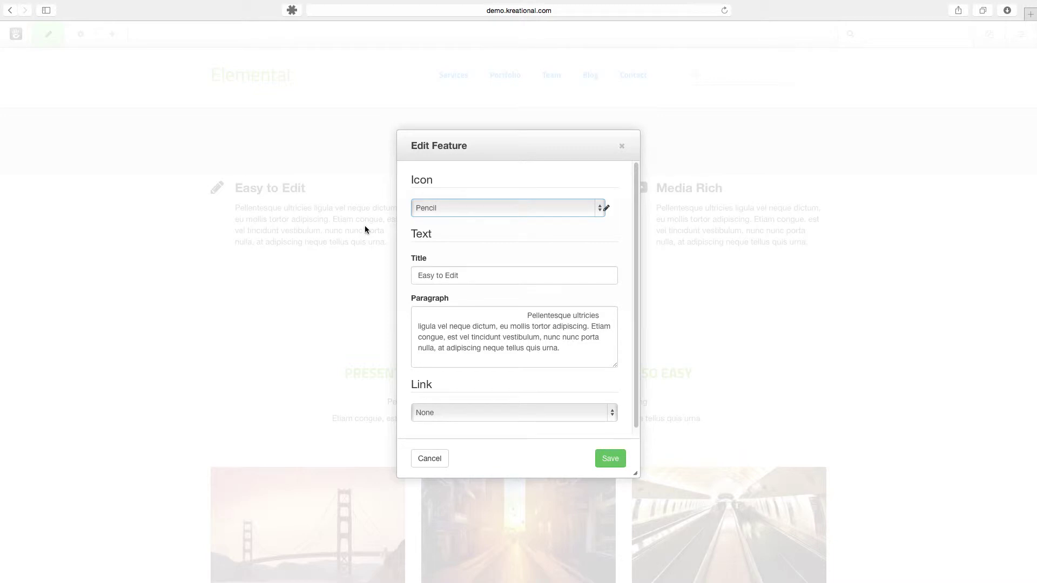
left_click(600, 213)
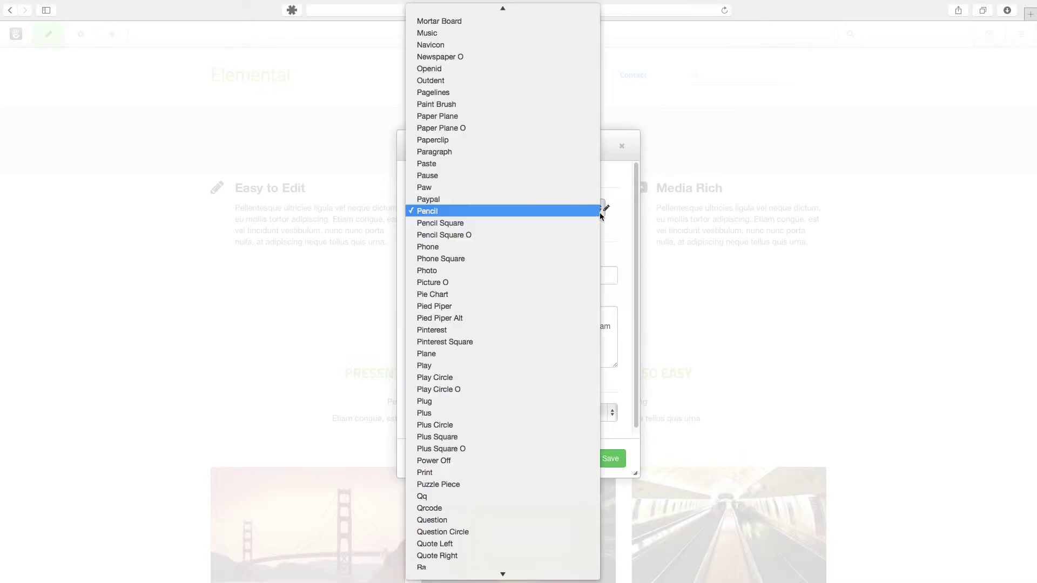
left_click(607, 241)
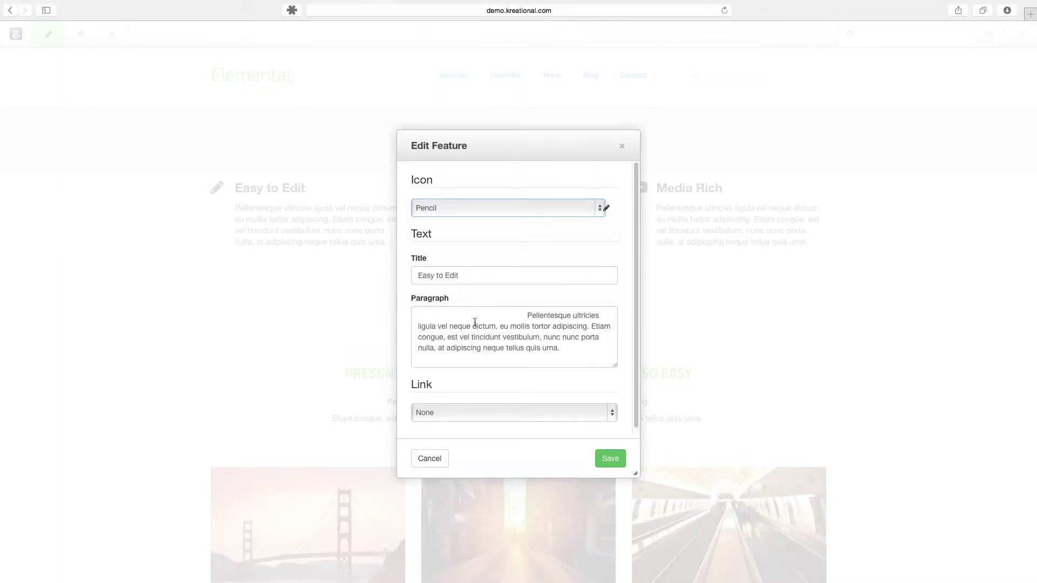
scroll(501, 412, "down", 1)
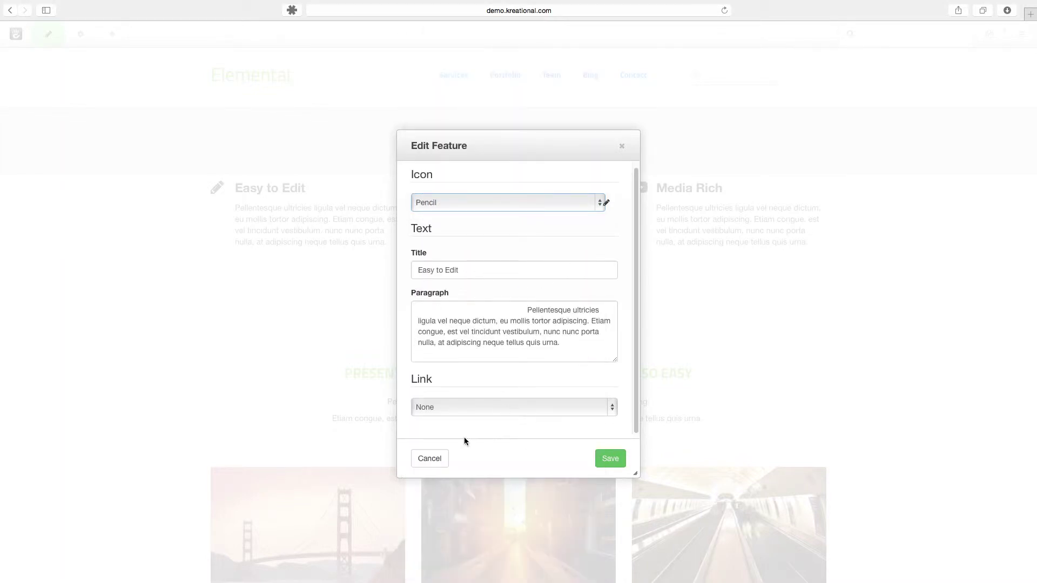
scroll(470, 415, "up", 1)
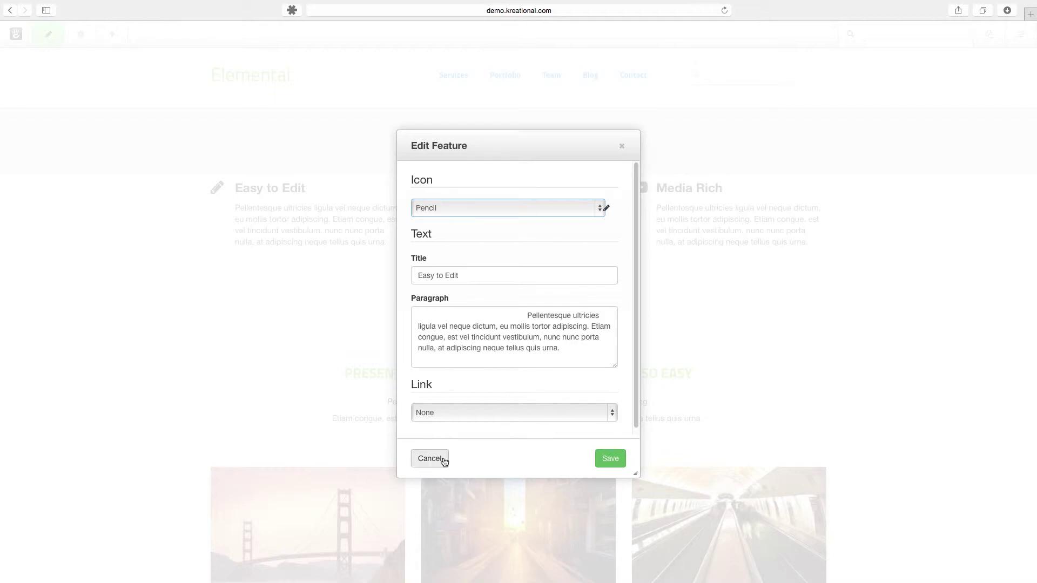
Browse the icon choices for the Easy to Edit feature block and close its editor without saving.
left_click(576, 212)
scroll(556, 294, "up", 20)
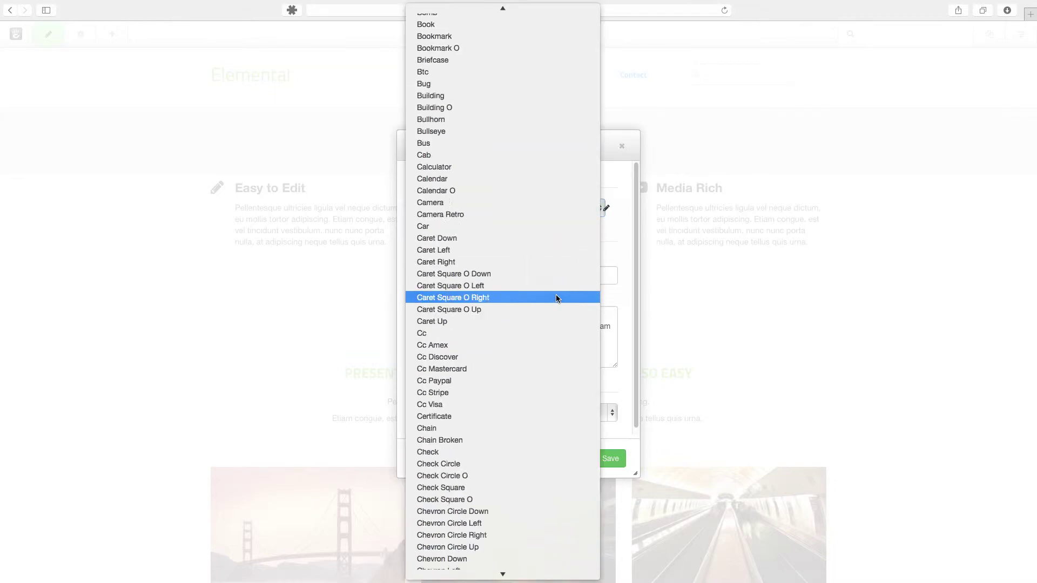
scroll(555, 297, "down", 4)
scroll(553, 305, "down", 12)
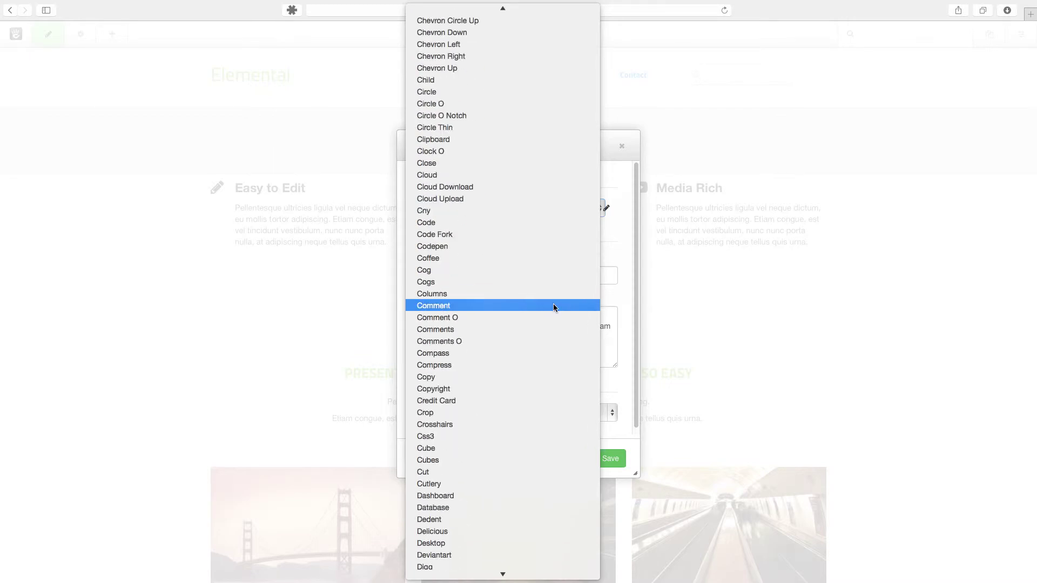
scroll(546, 304, "down", 7)
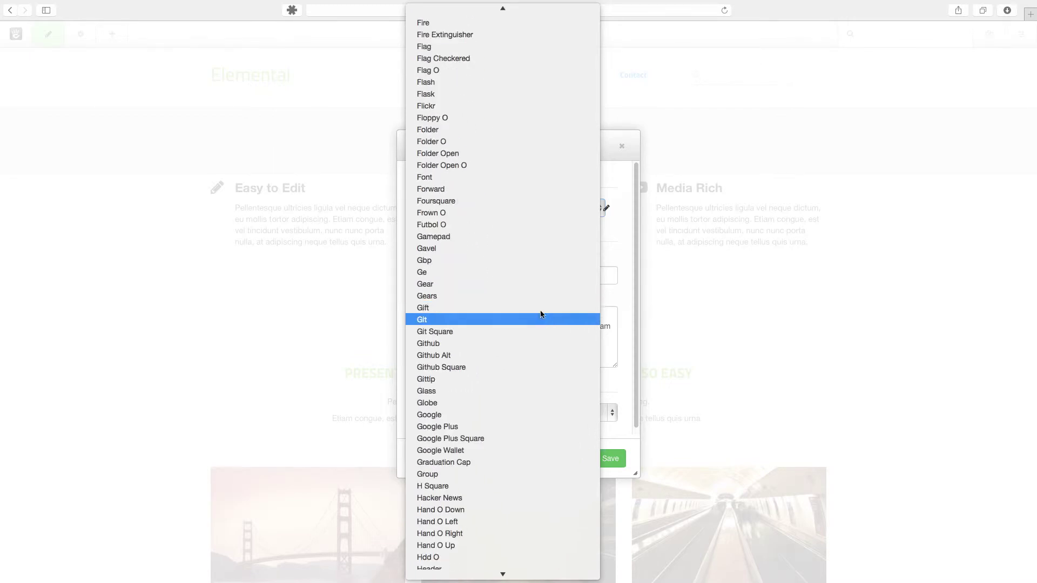
left_click(620, 239)
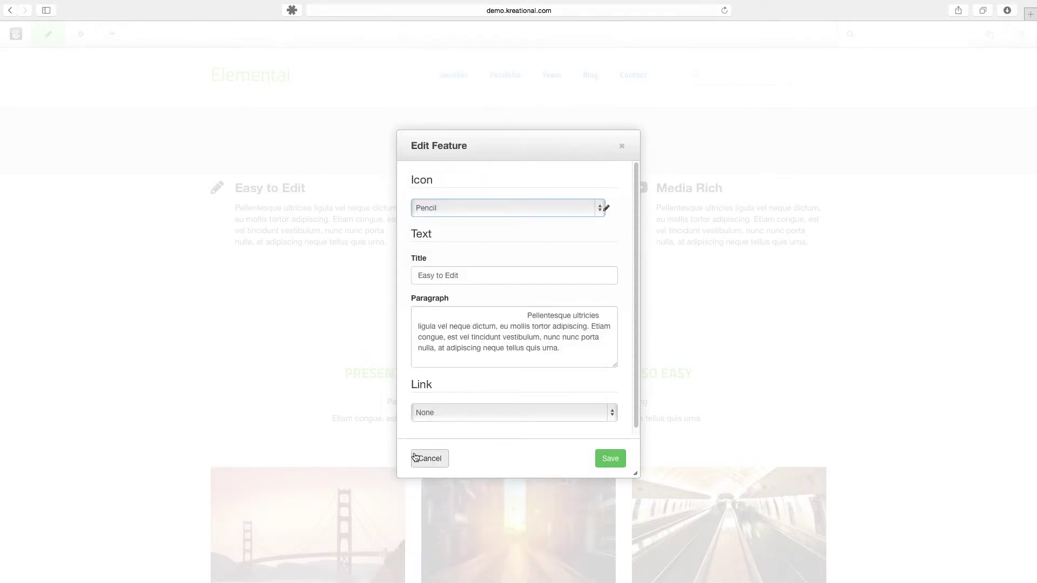
left_click(432, 458)
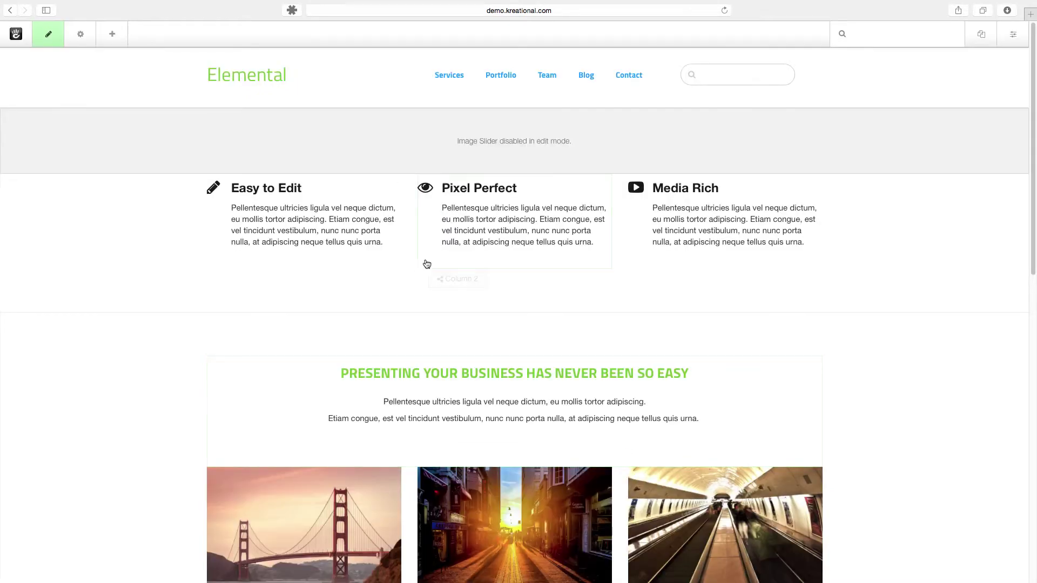
Edit the "Presenting your business has never been so easy" block and add the line "This is a test!" below its text.
scroll(426, 338, "down", 3)
left_click(540, 295)
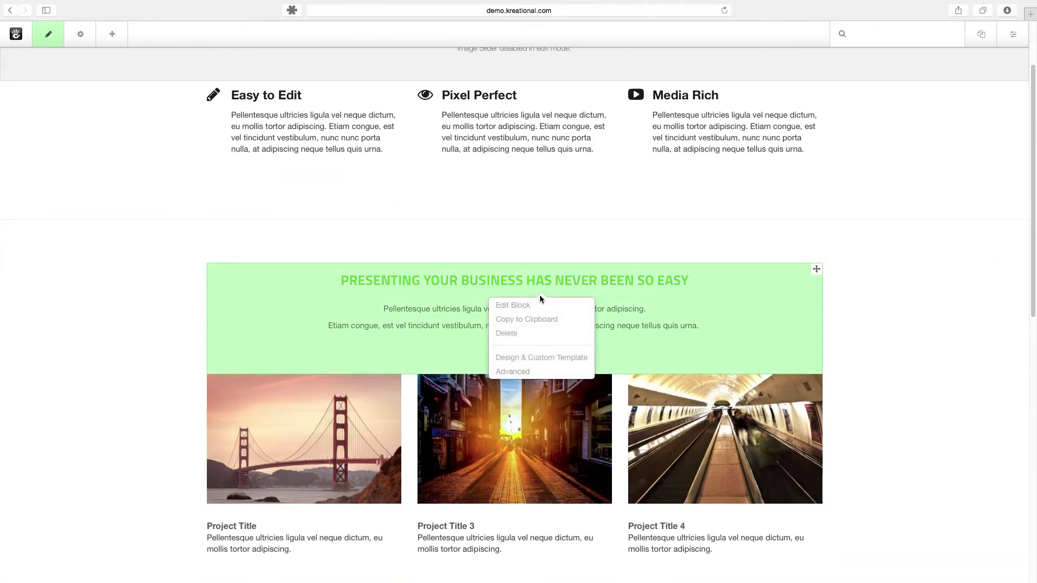
left_click(539, 303)
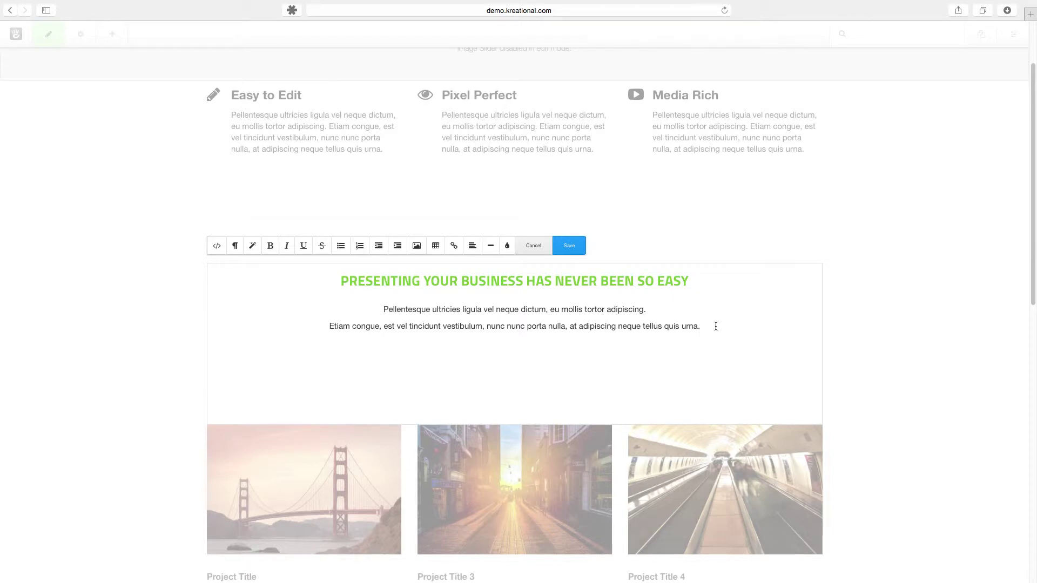
type("This")
type("is t")
key("BackSpace")
type("a test!")
Inspect the block's HTML source and the paragraph formats for the new line, and save the block.
left_click(220, 247)
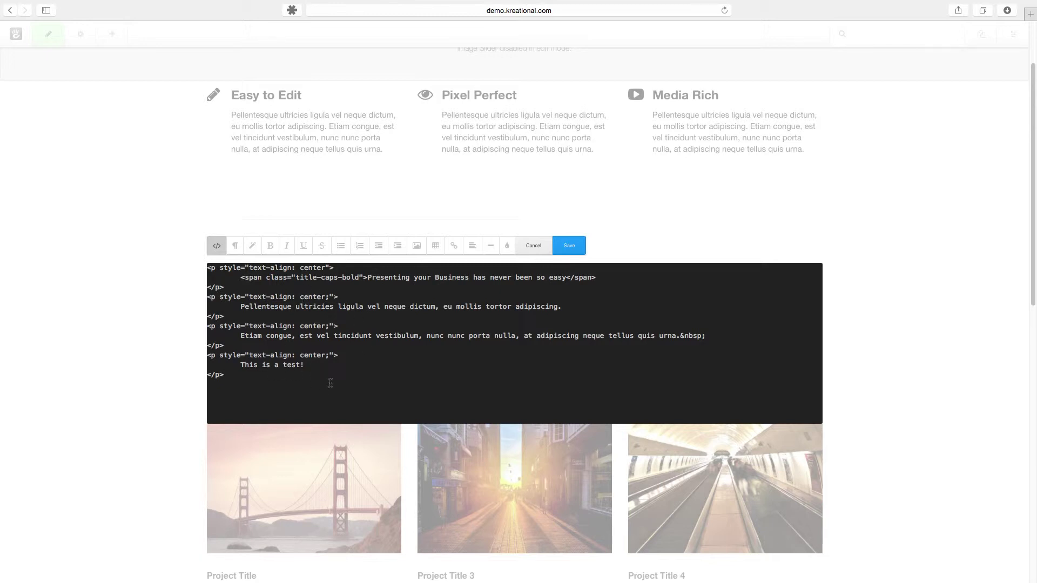
left_click(216, 245)
left_click_drag(539, 343, 494, 343)
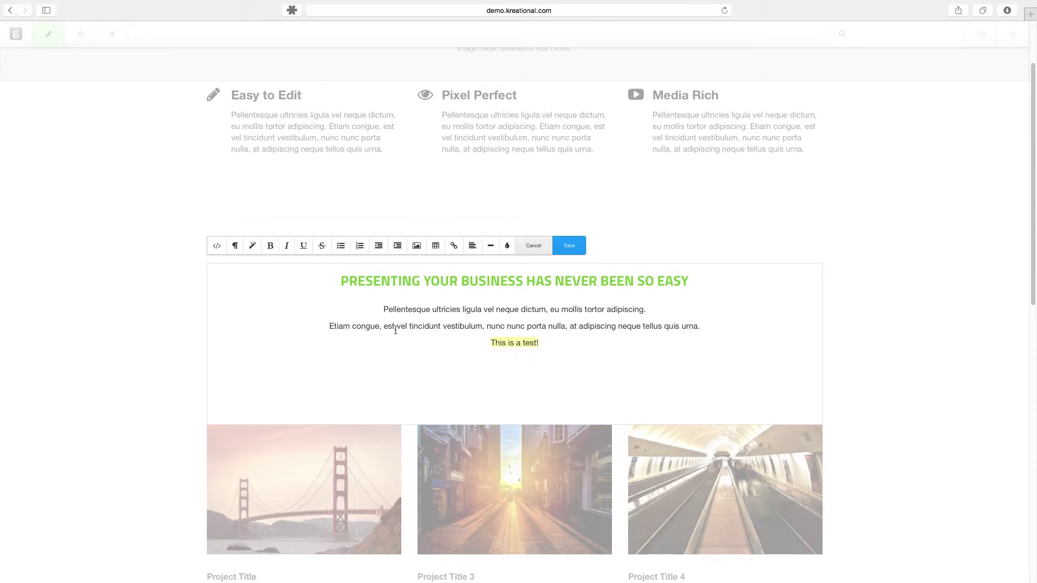
left_click(236, 246)
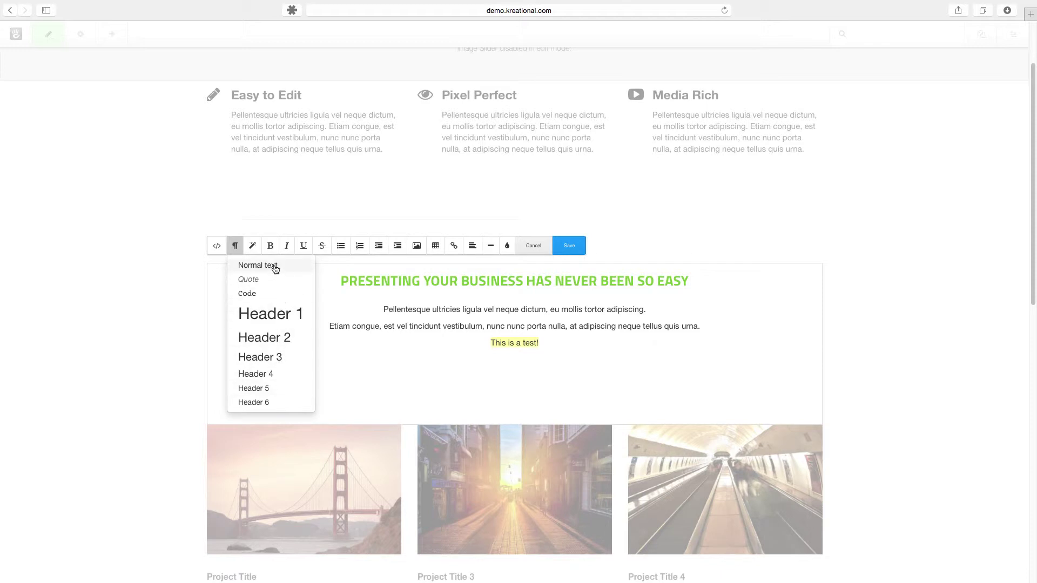
left_click(603, 350)
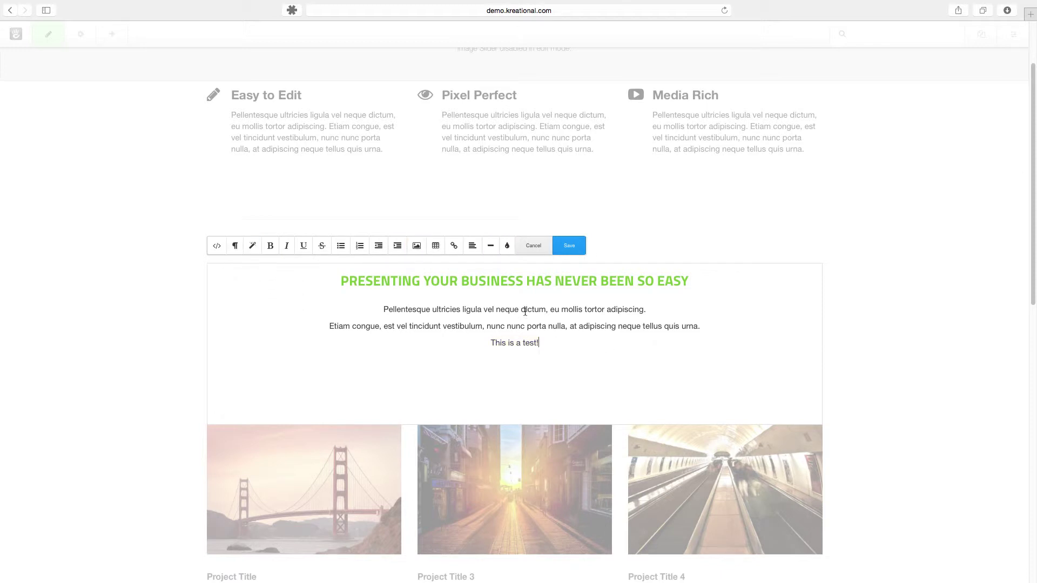
left_click(570, 245)
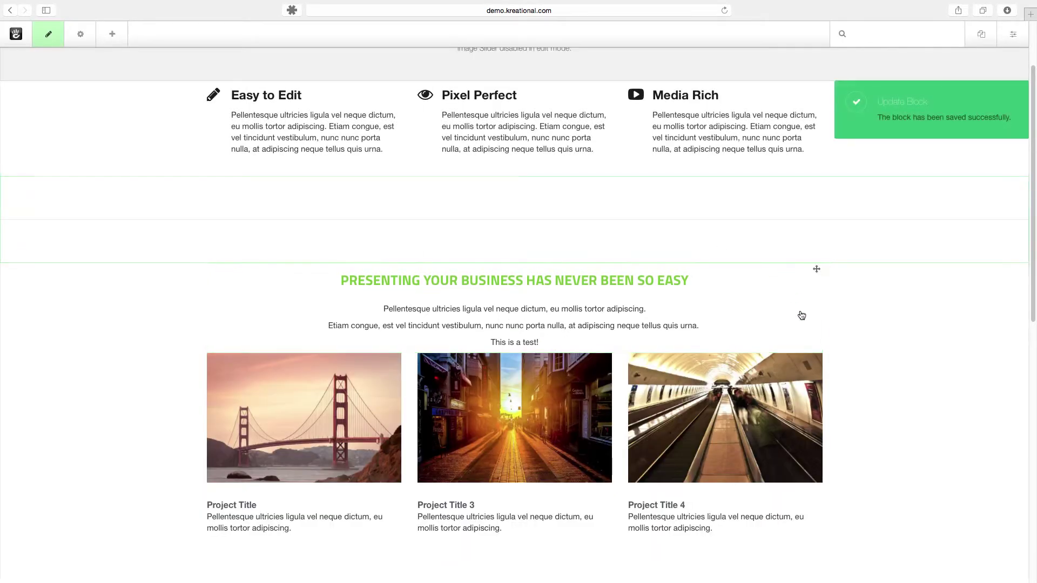
left_click(653, 307)
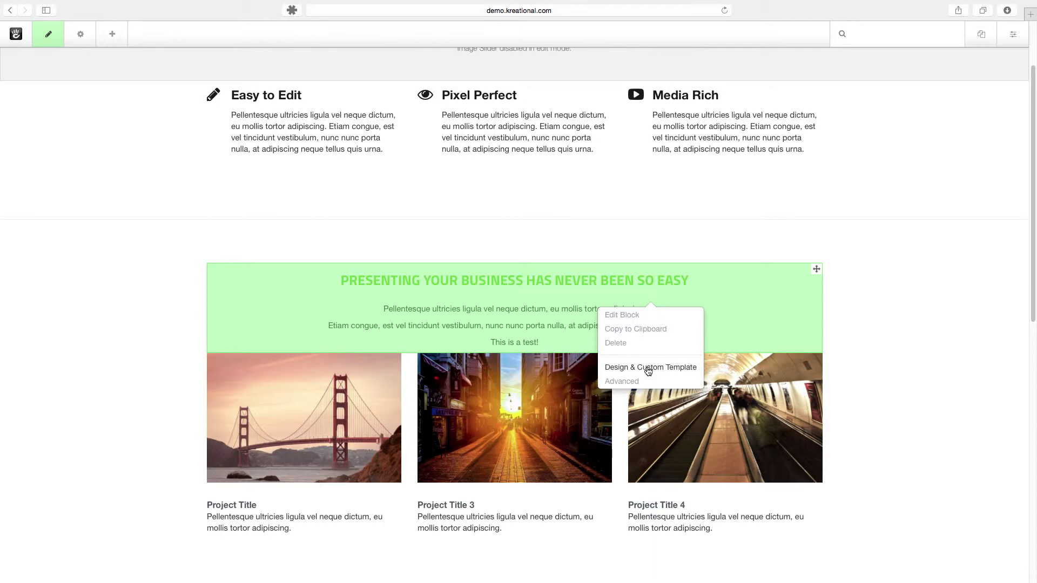
left_click(859, 375)
scroll(861, 387, "down", 3)
scroll(861, 387, "up", 5)
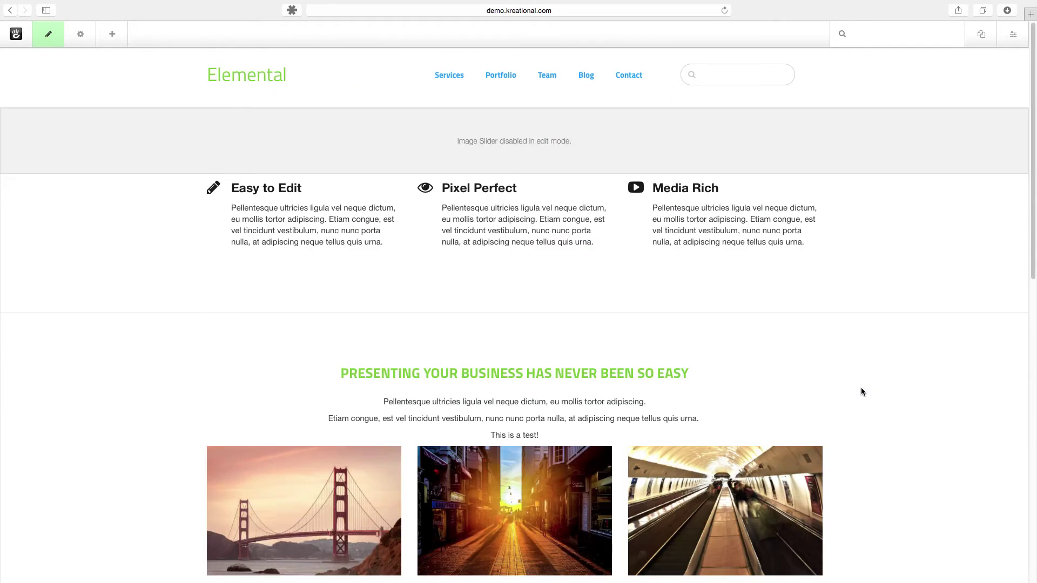
Apply the Hover Description custom template to the Easy to Edit feature block and save its design settings.
left_click(377, 234)
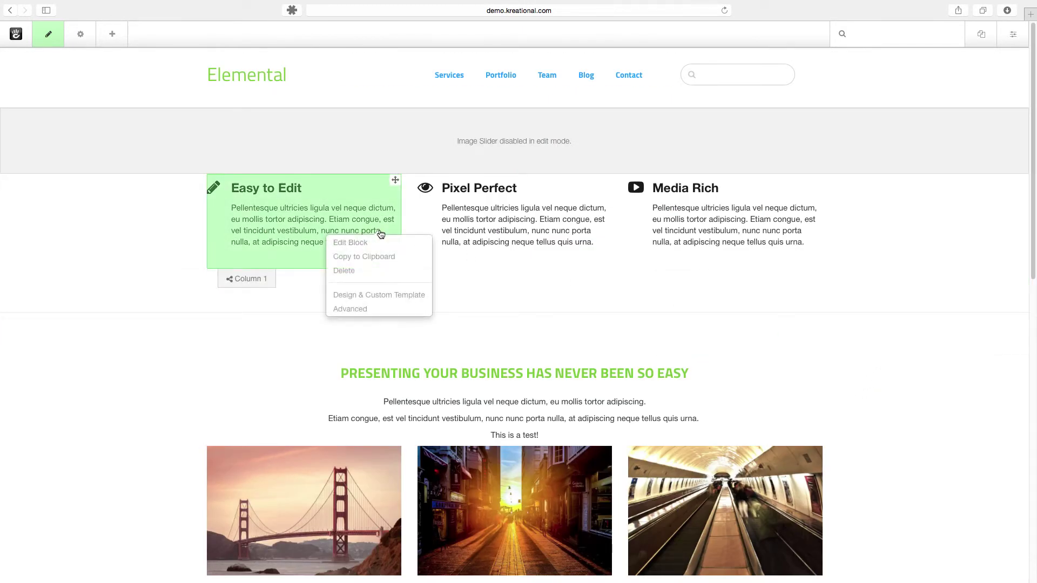
left_click(380, 297)
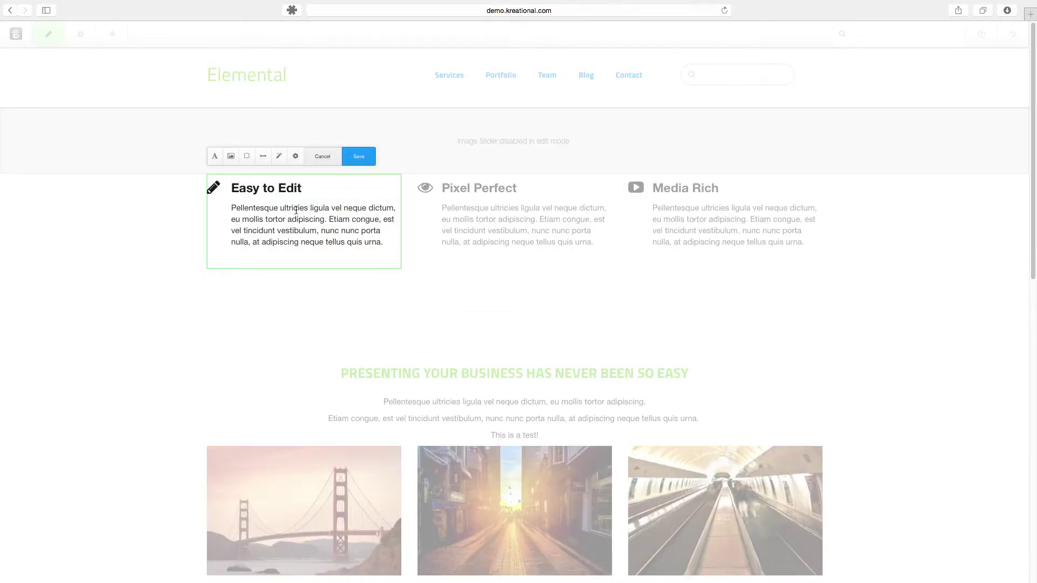
left_click(296, 157)
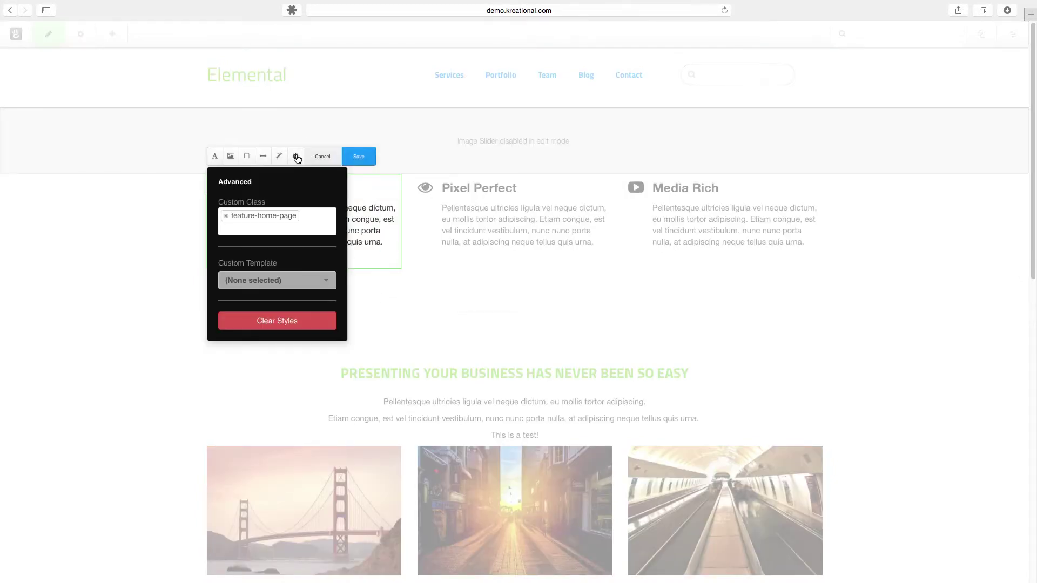
left_click(286, 280)
left_click(286, 294)
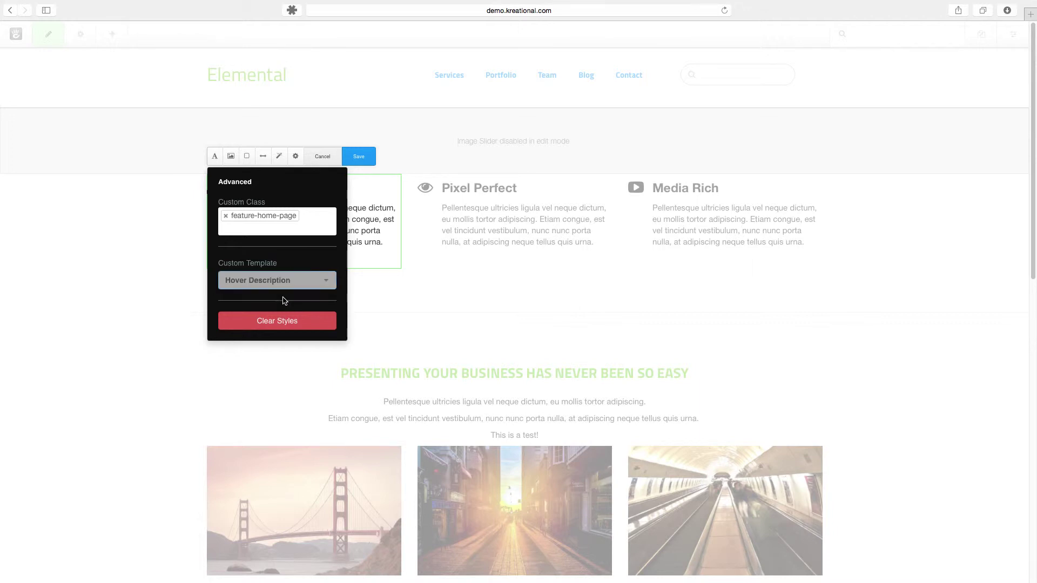
left_click(359, 156)
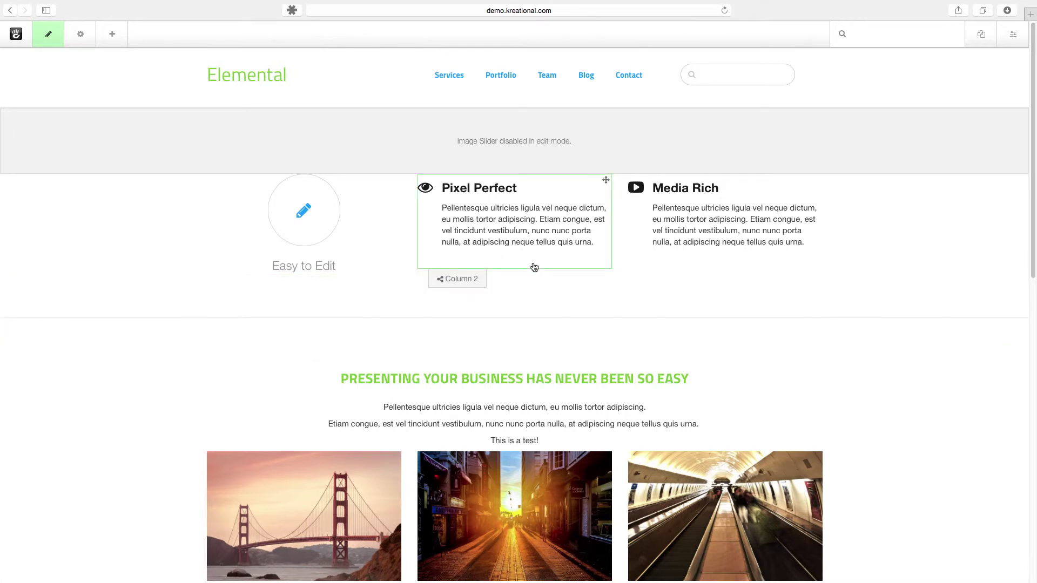
left_click(534, 267)
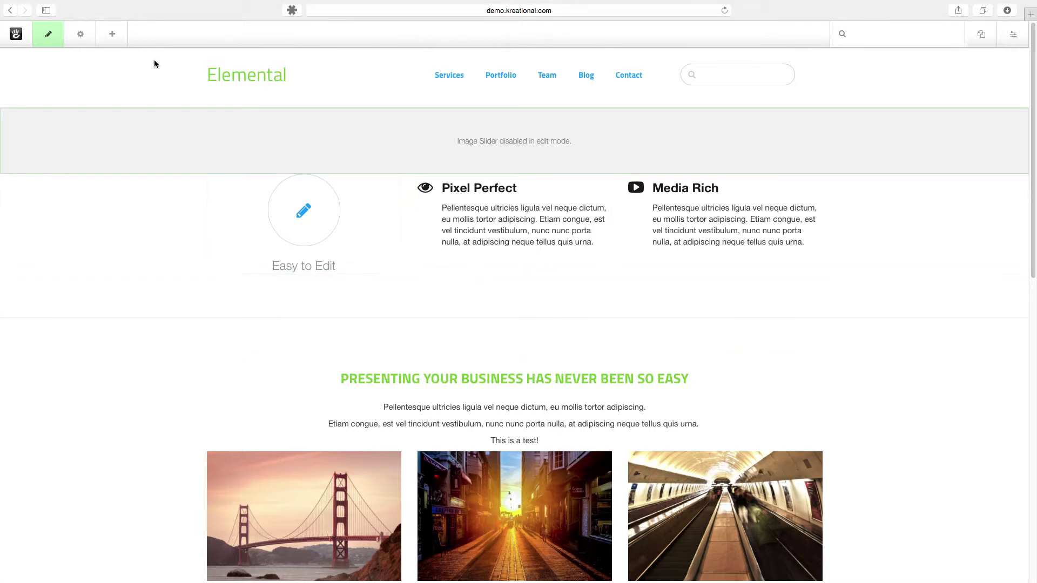
Review the block types available for adding and the areas across the home page that can receive them.
left_click(121, 38)
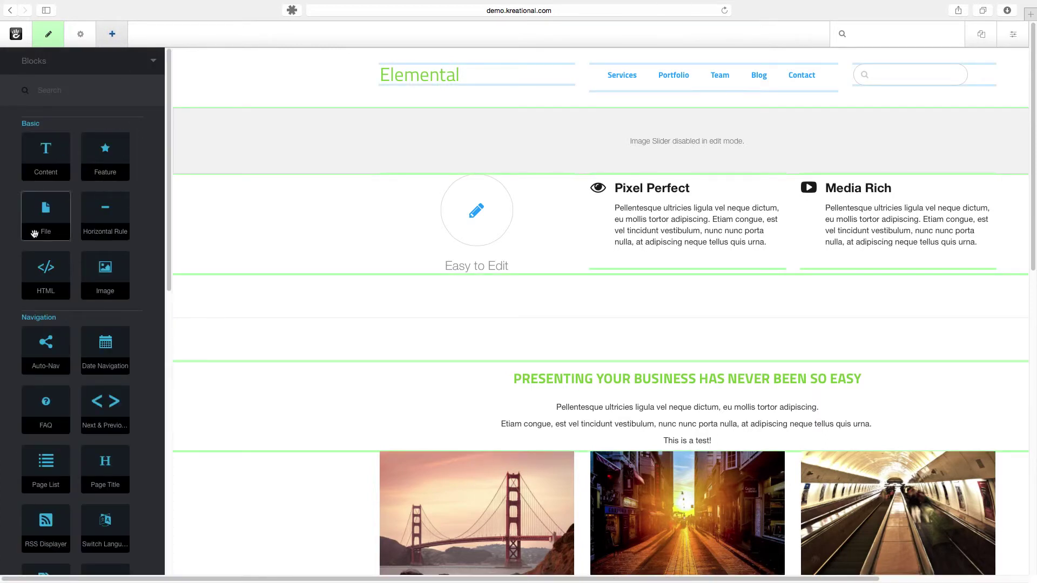
scroll(145, 316, "down", 5)
scroll(144, 316, "down", 10)
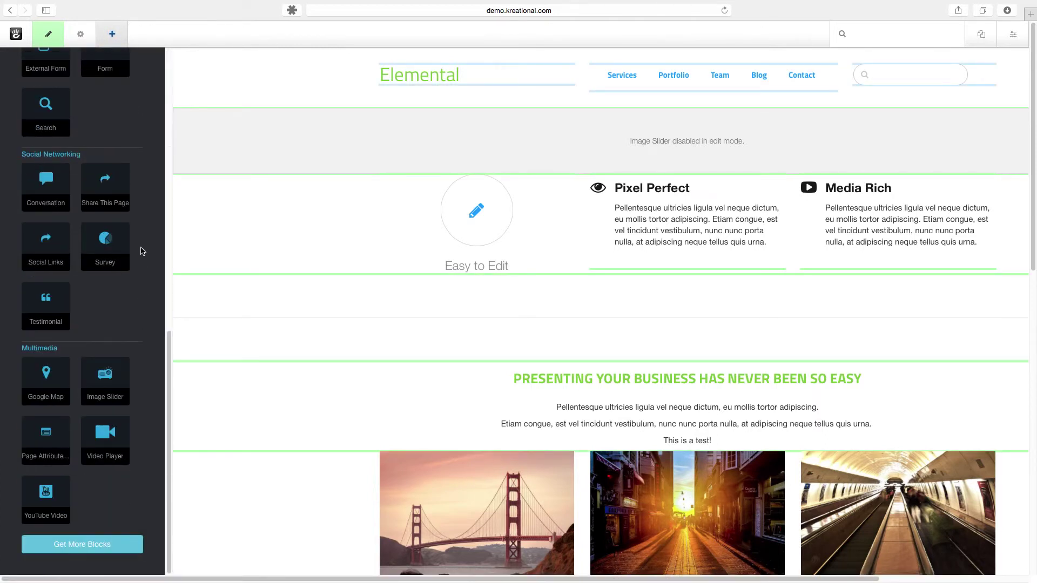
scroll(141, 251, "up", 15)
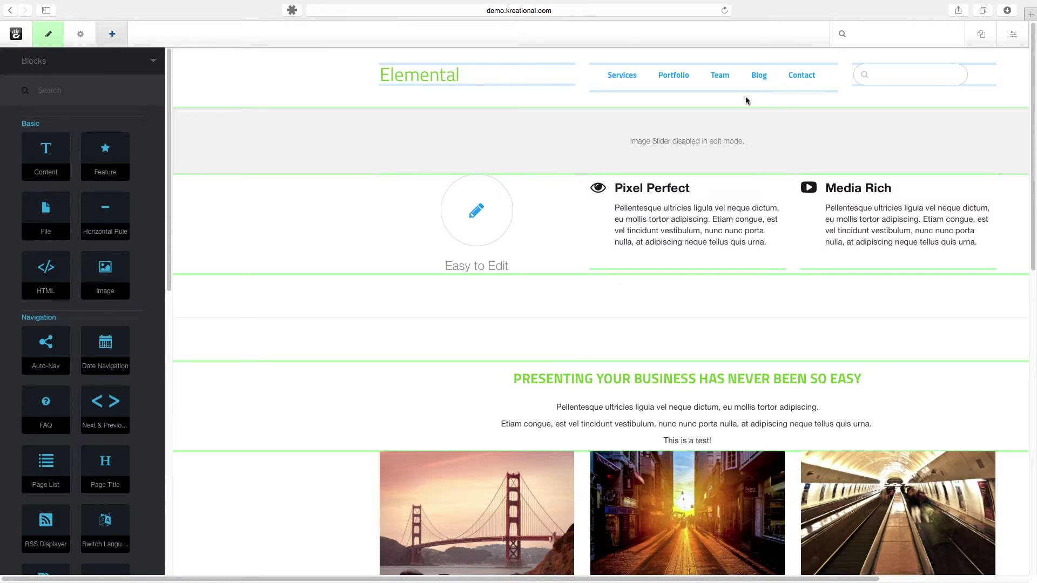
scroll(649, 375, "down", 10)
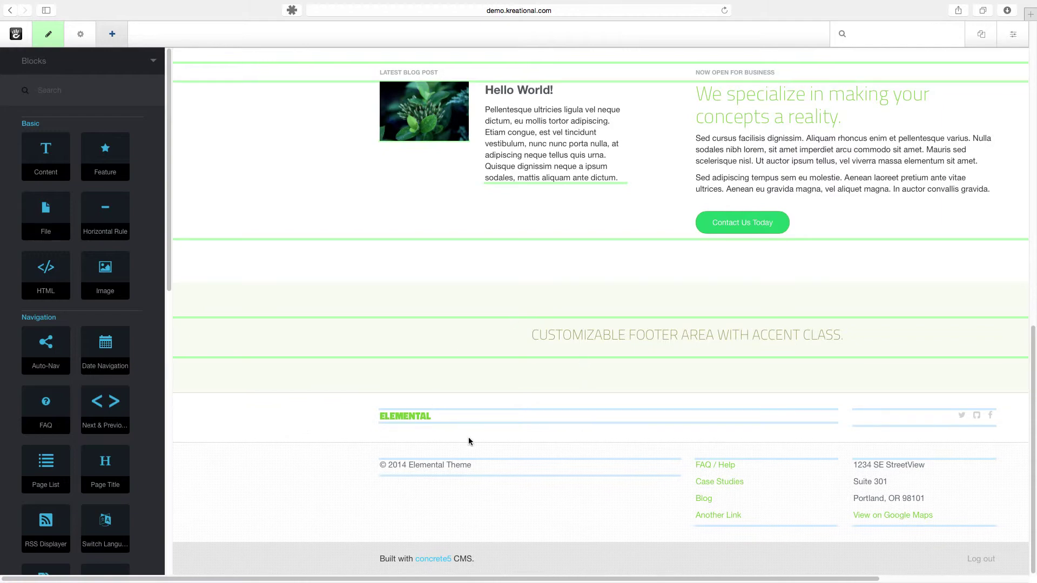
scroll(727, 405, "up", 15)
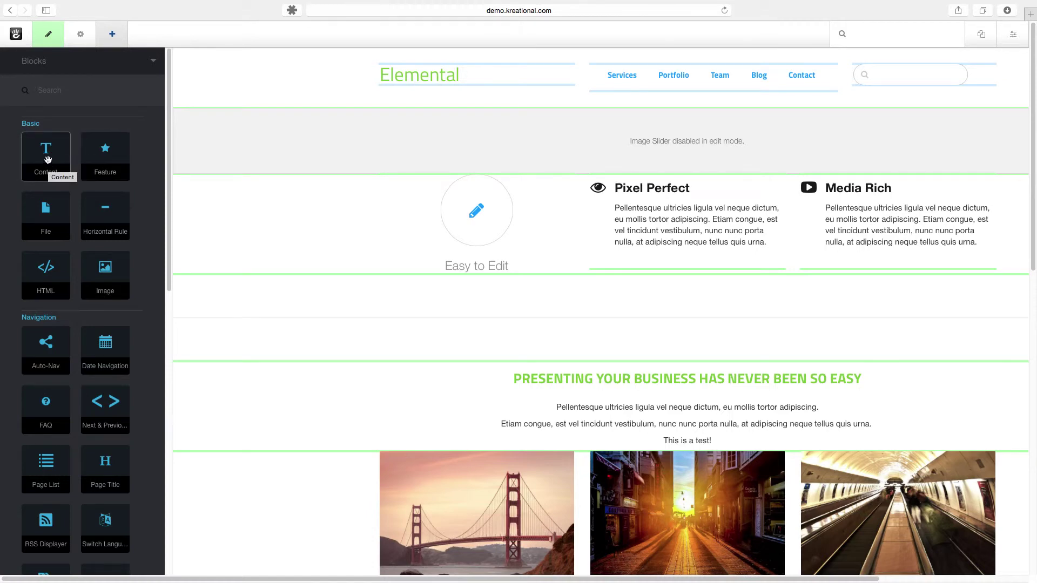
Add a Content block below the Pixel Perfect feature in Column 2 with the text "This is a test!" and save it.
left_click_drag(48, 159, 504, 265)
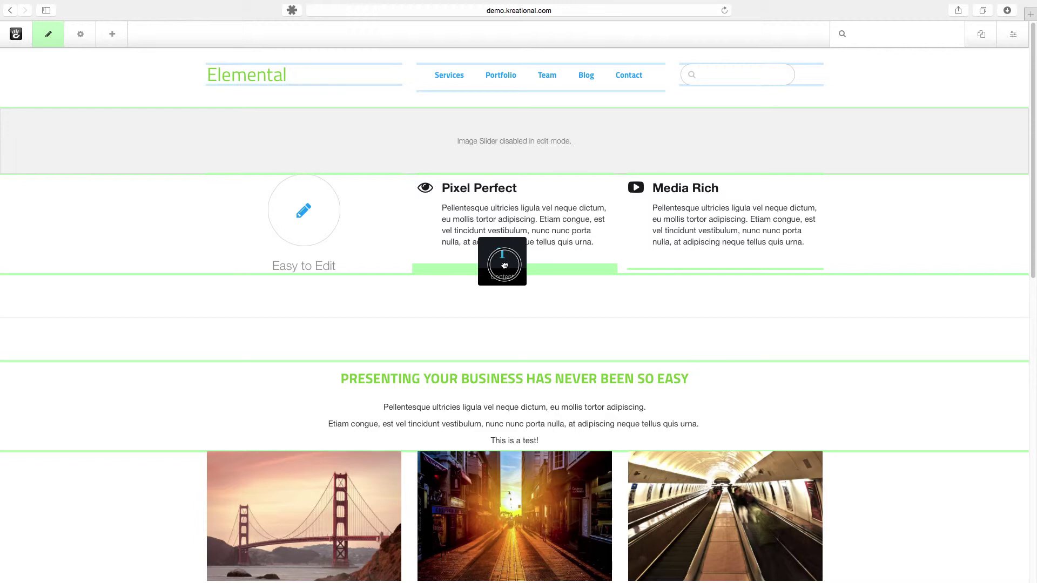
left_click_drag(505, 265, 504, 266)
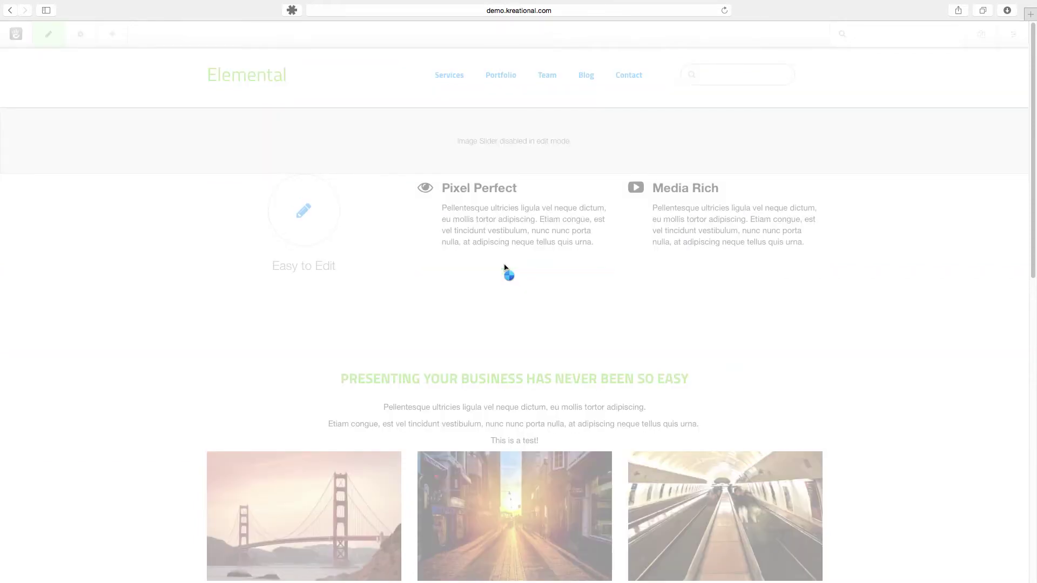
left_click(530, 321)
type("This is a test")
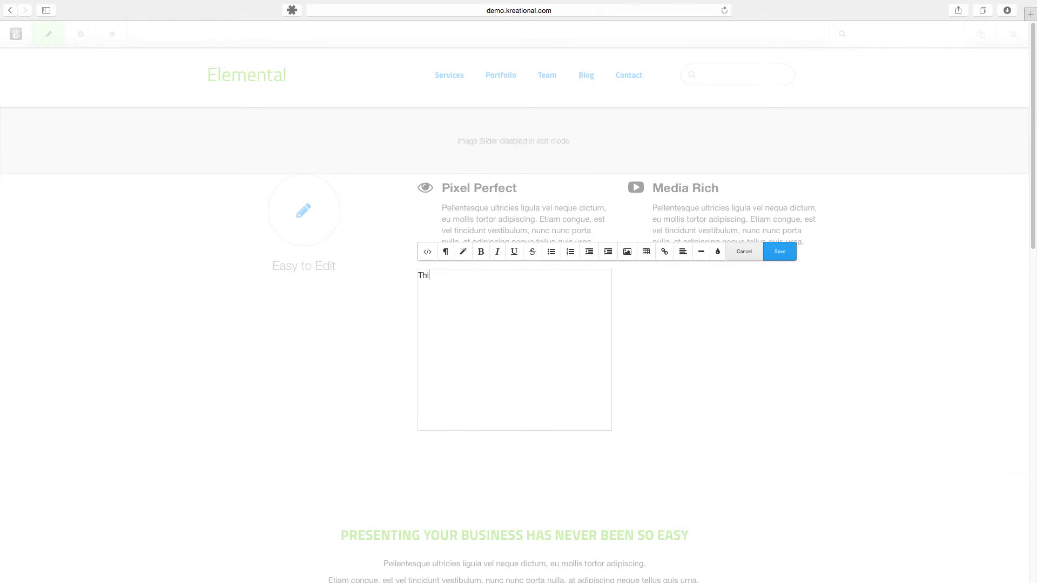
key("BackSpace")
type("!")
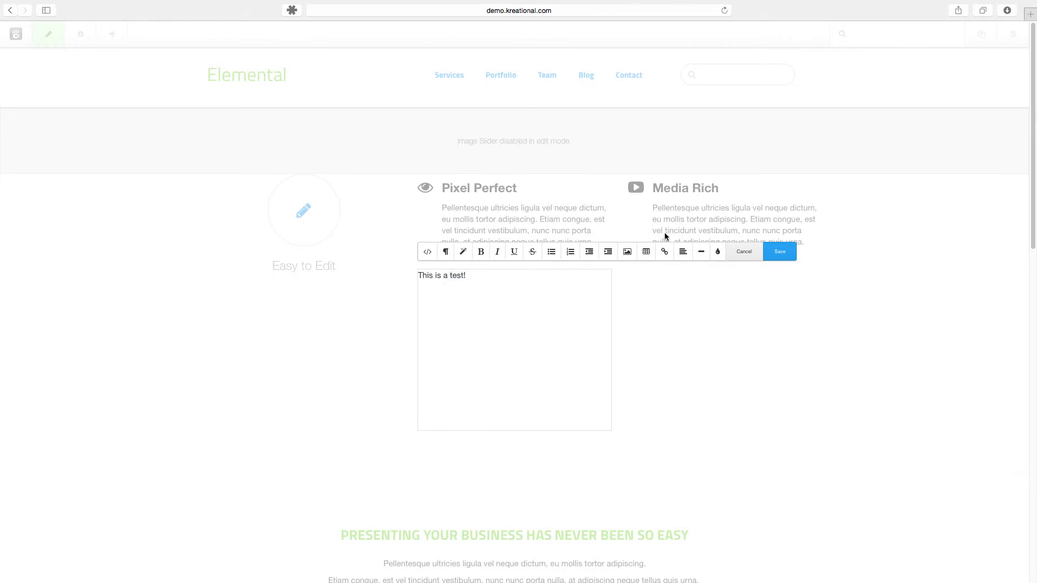
left_click(783, 253)
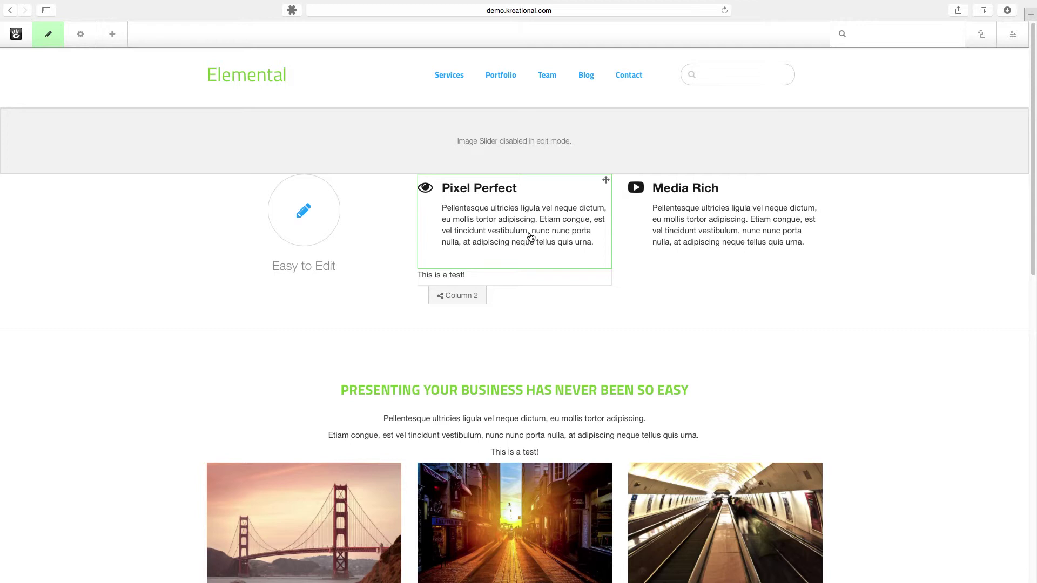
Review the page settings options for the home page, including design, SEO, attributes and versions, and close them.
left_click(81, 38)
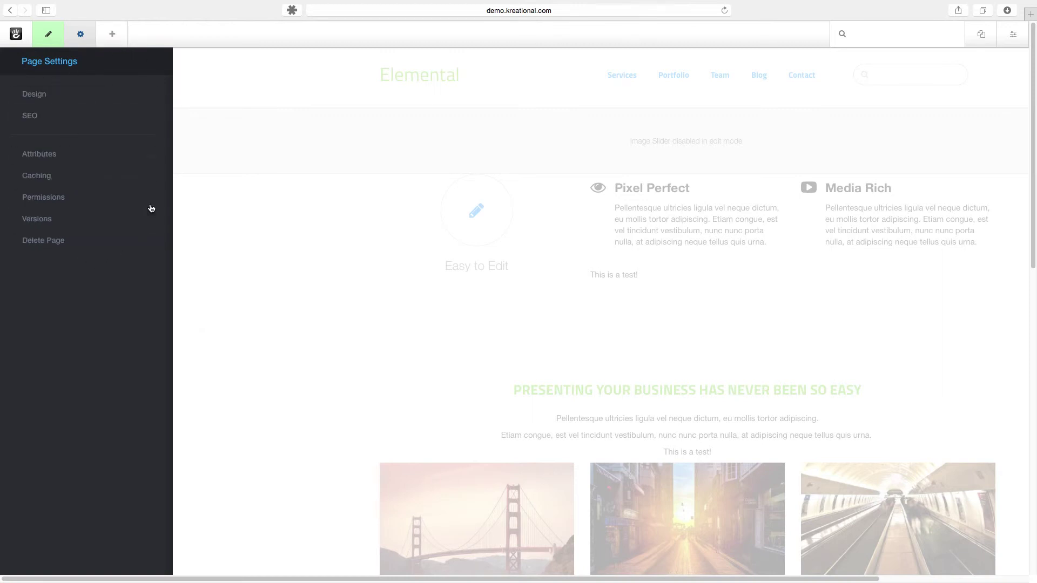
left_click(29, 60)
left_click(41, 63)
left_click(84, 35)
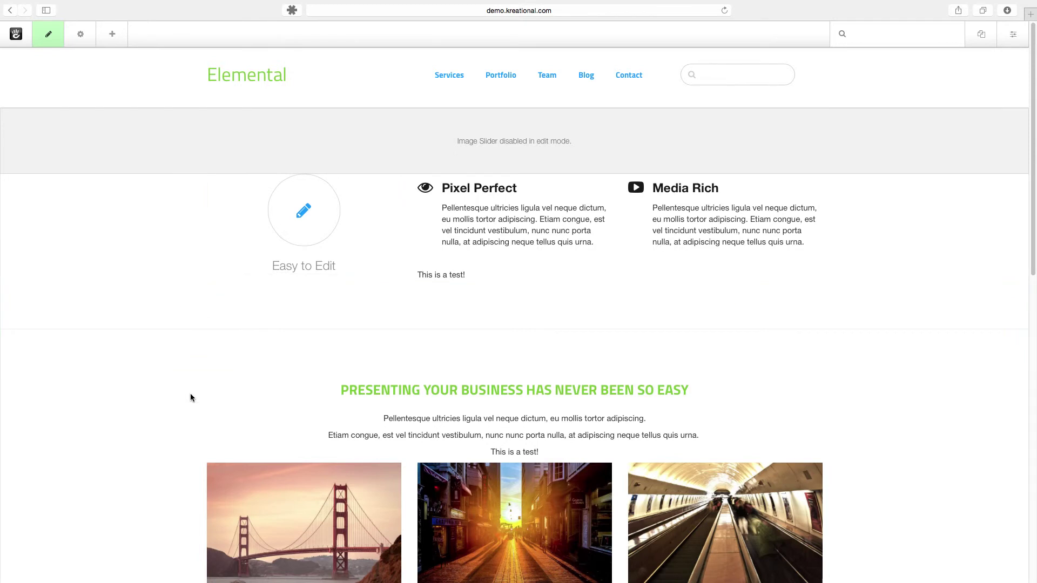
Leave the home page's edit mode and discard all unpublished changes.
left_click(63, 47)
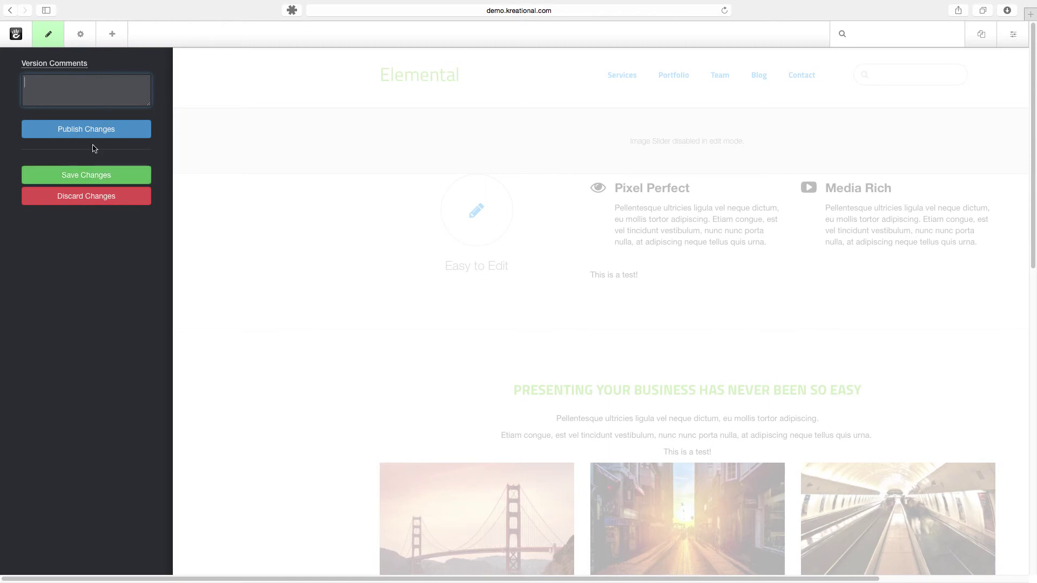
left_click(89, 194)
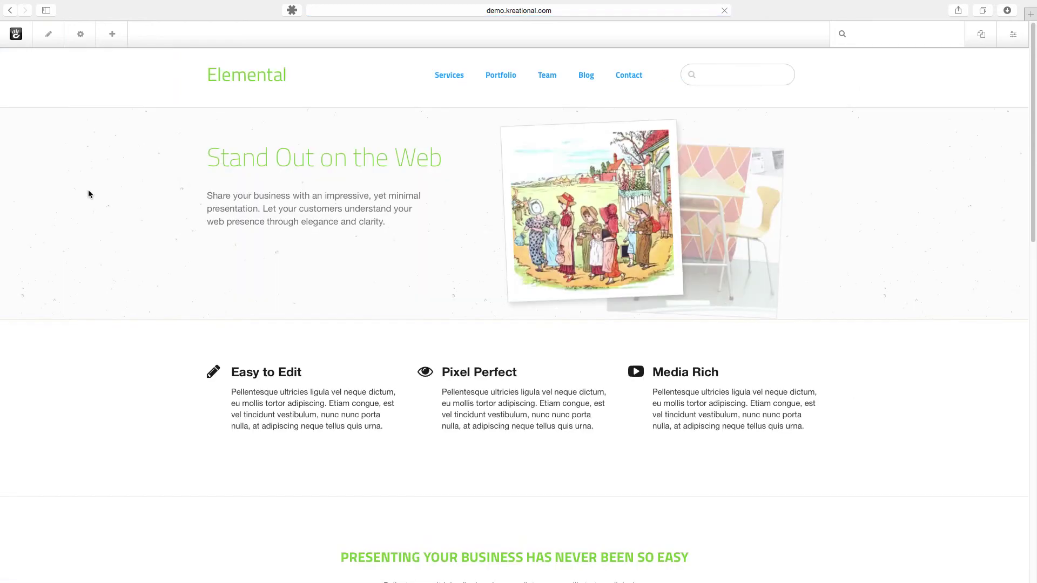
left_click(115, 222)
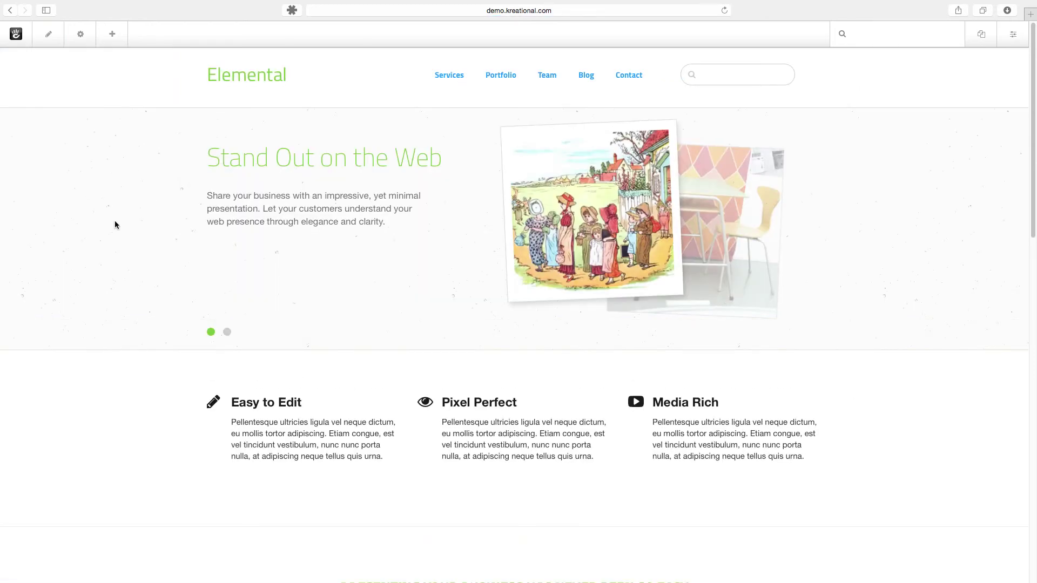